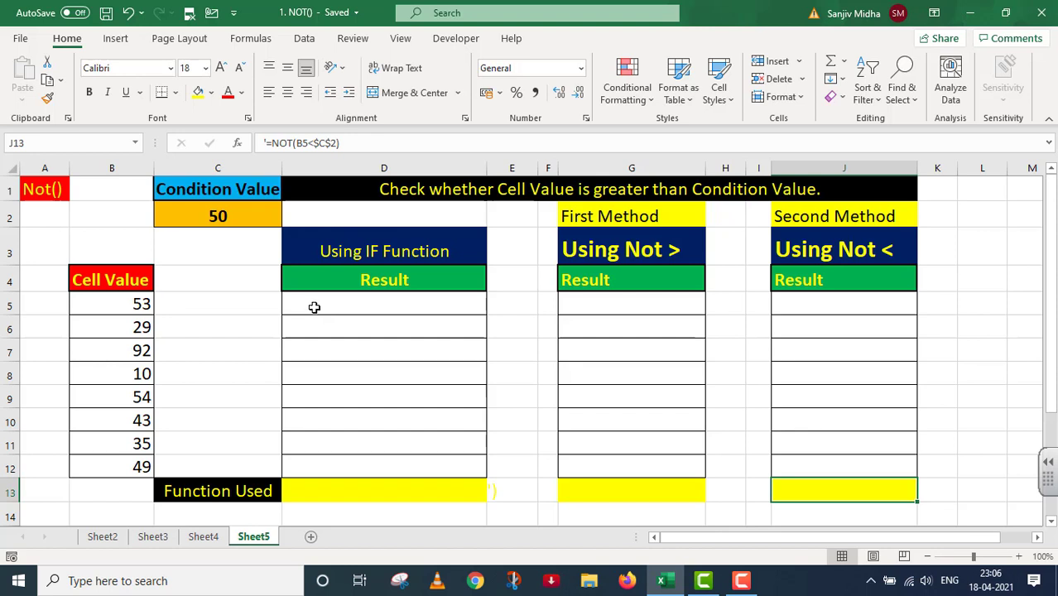
# - Begin an IF formula in D5 with the logical test B5>$C$2, using an absolute reference to the condition value
pyautogui.click(312, 305)
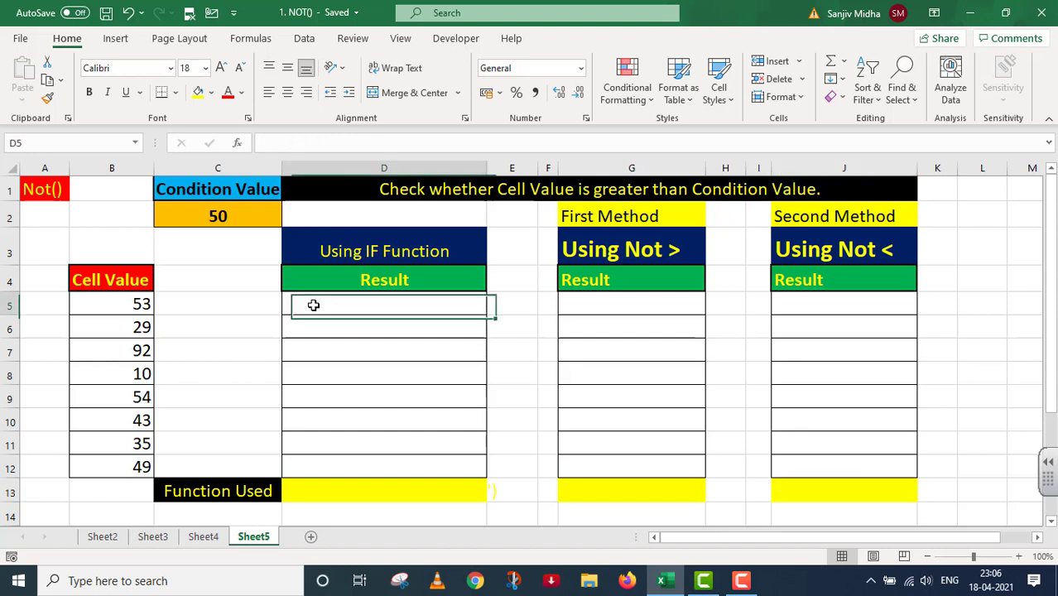
pyautogui.write('=IF(')
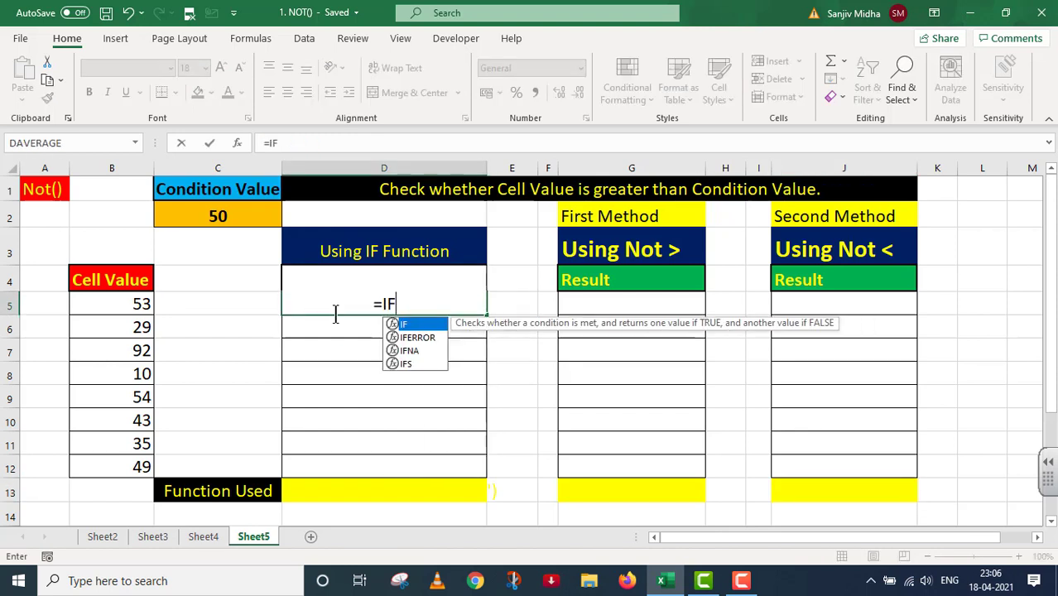
pyautogui.click(122, 302)
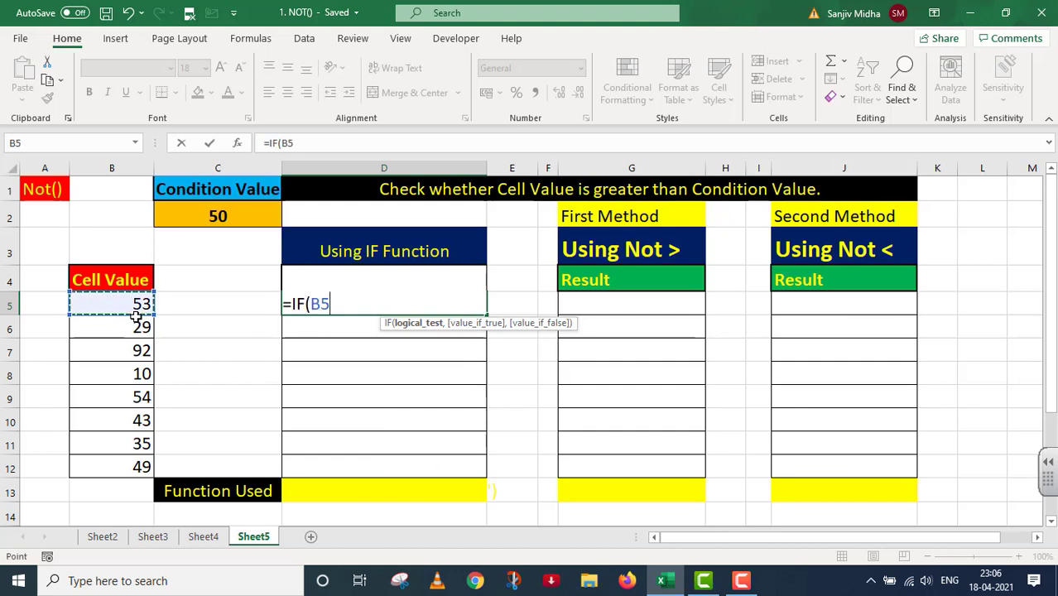
pyautogui.write('>')
pyautogui.click(222, 215)
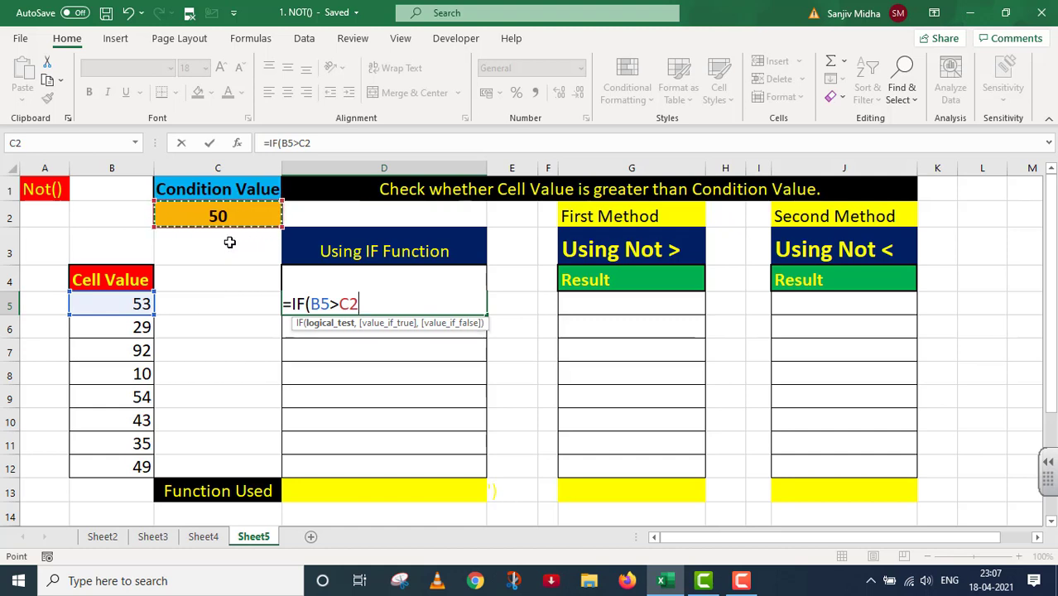
pyautogui.click(359, 302)
pyautogui.click(366, 311)
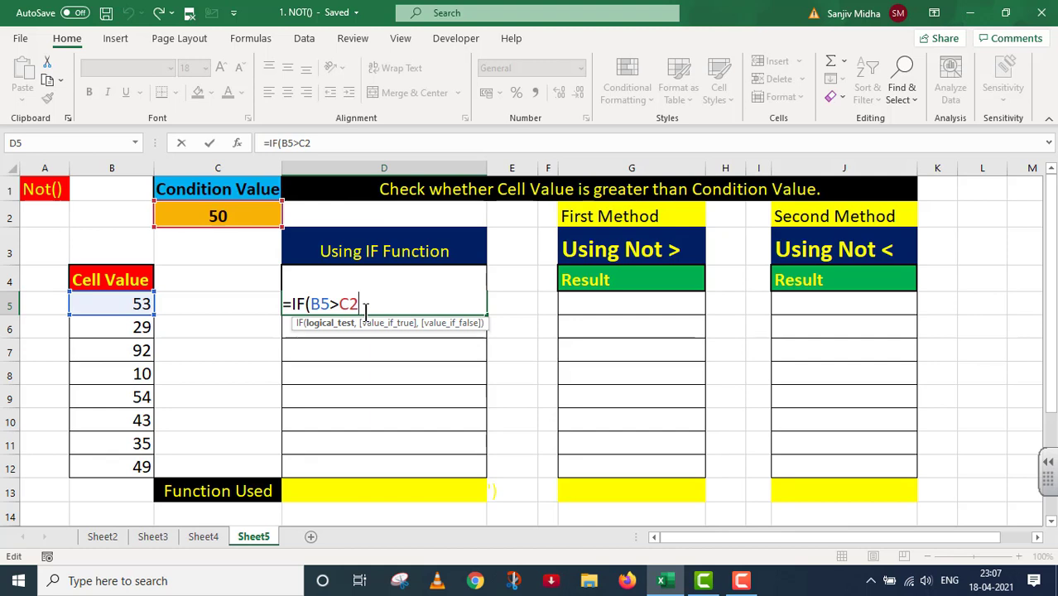
pyautogui.press('F4')
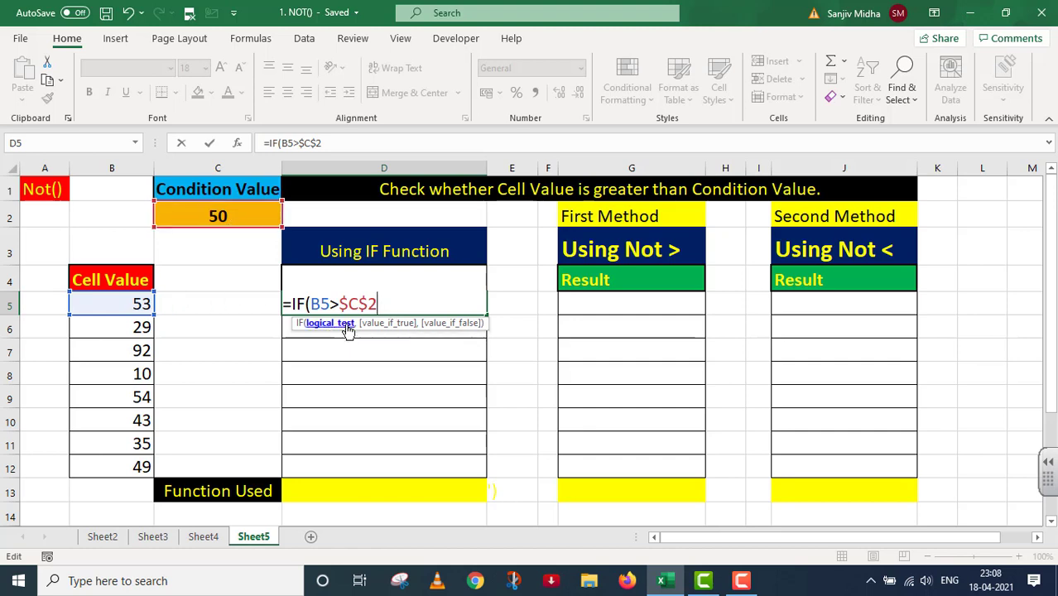
# - Complete the IF formula in D5 with "TRUE" as the value if true and "FALSE" as the value if false
pyautogui.write(',')
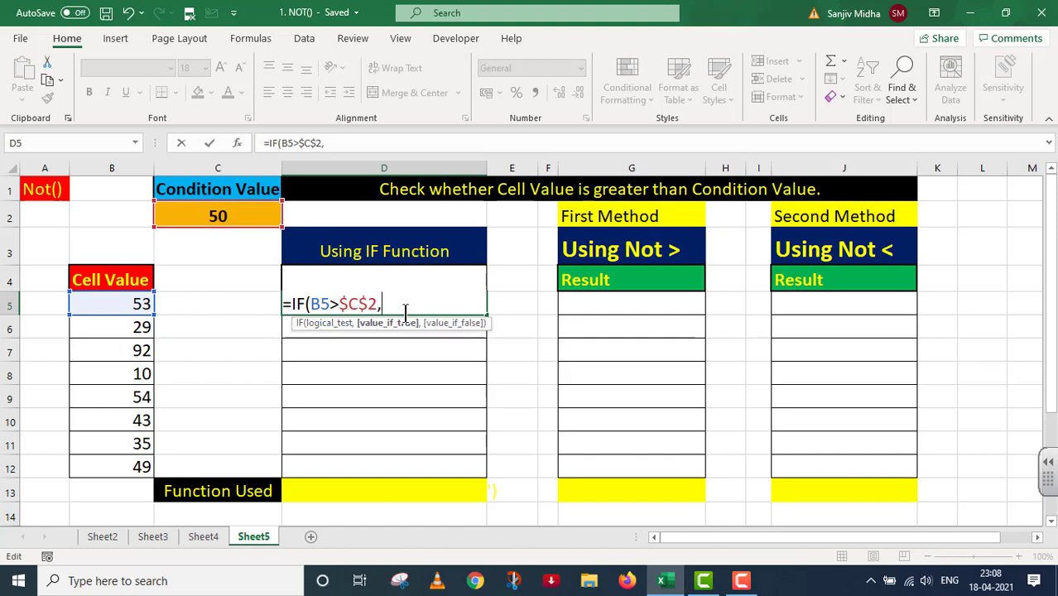
pyautogui.write('"TRUE')
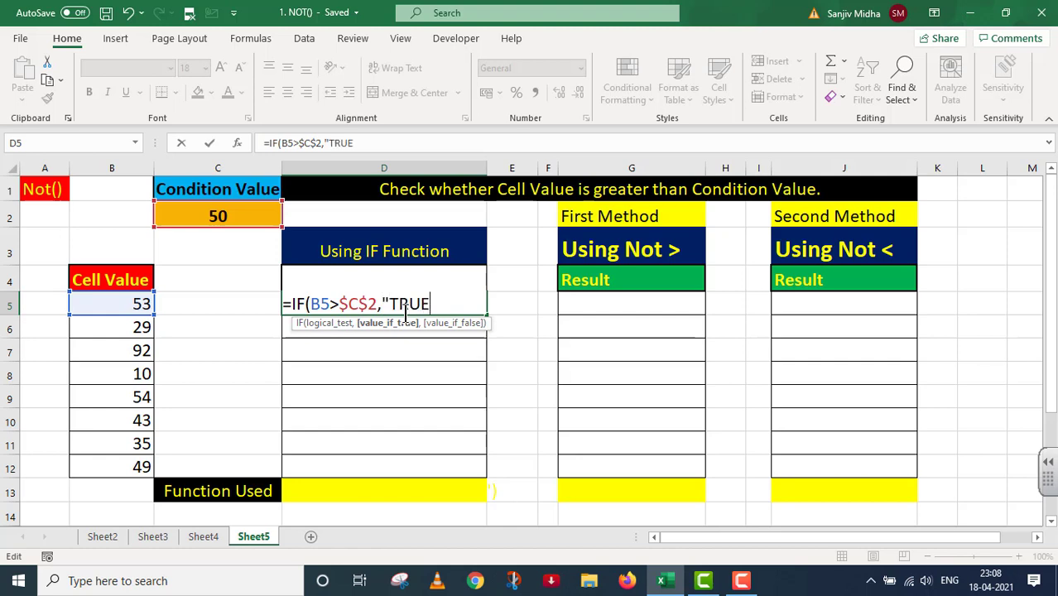
pyautogui.write('",')
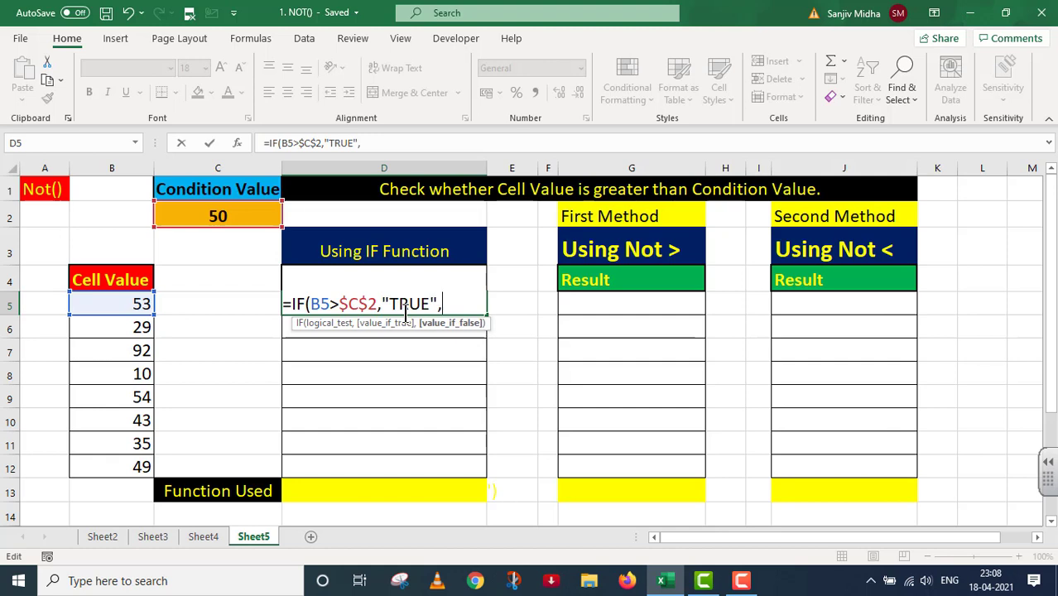
pyautogui.write('"FALS')
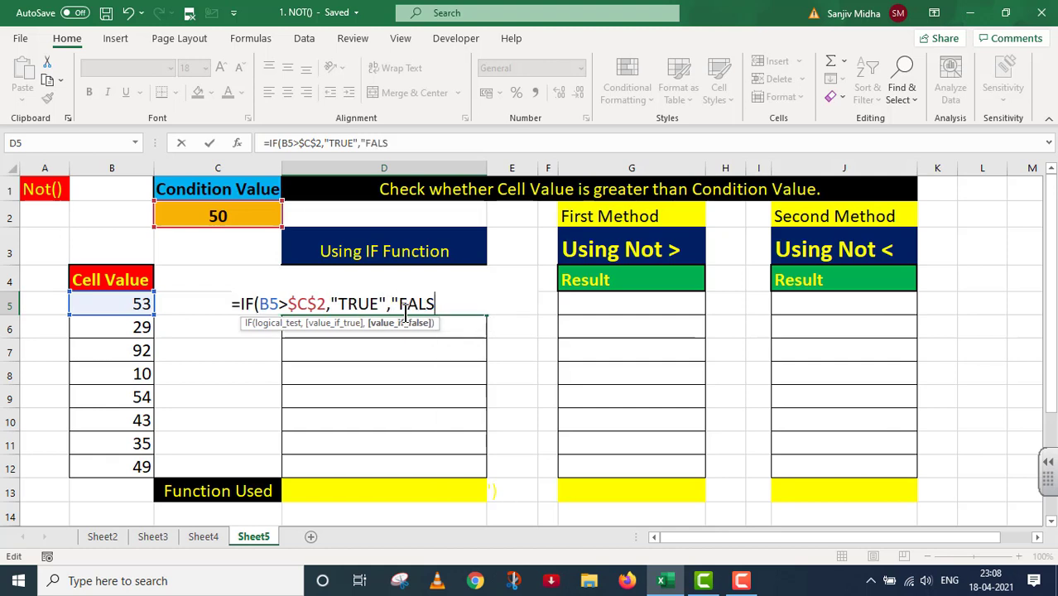
pyautogui.write('E")')
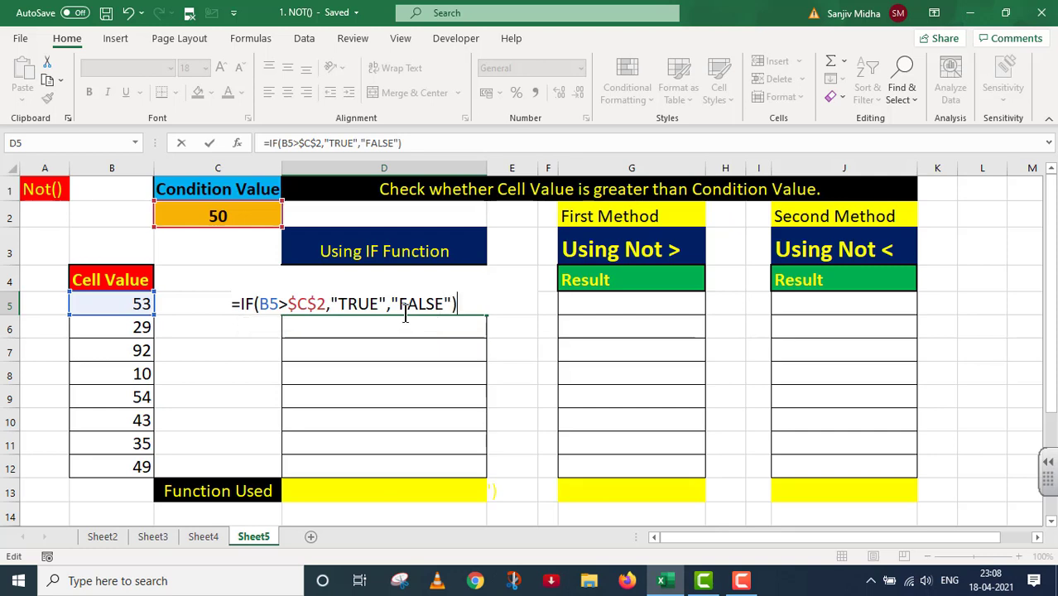
pyautogui.press('Return')
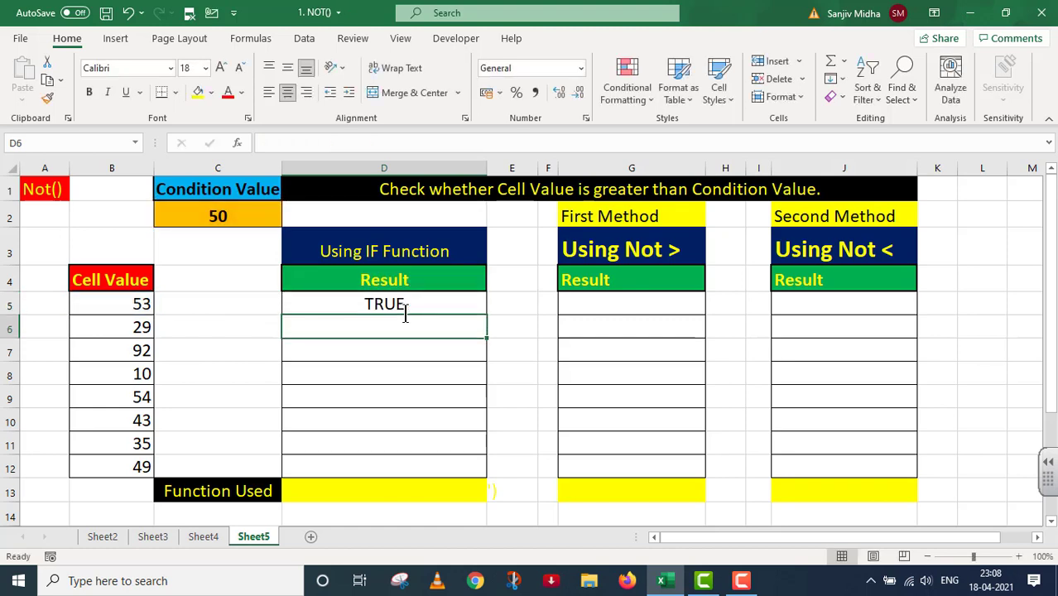
# - Review the IF formula in D5 and copy it down to D6
pyautogui.doubleClick(363, 303)
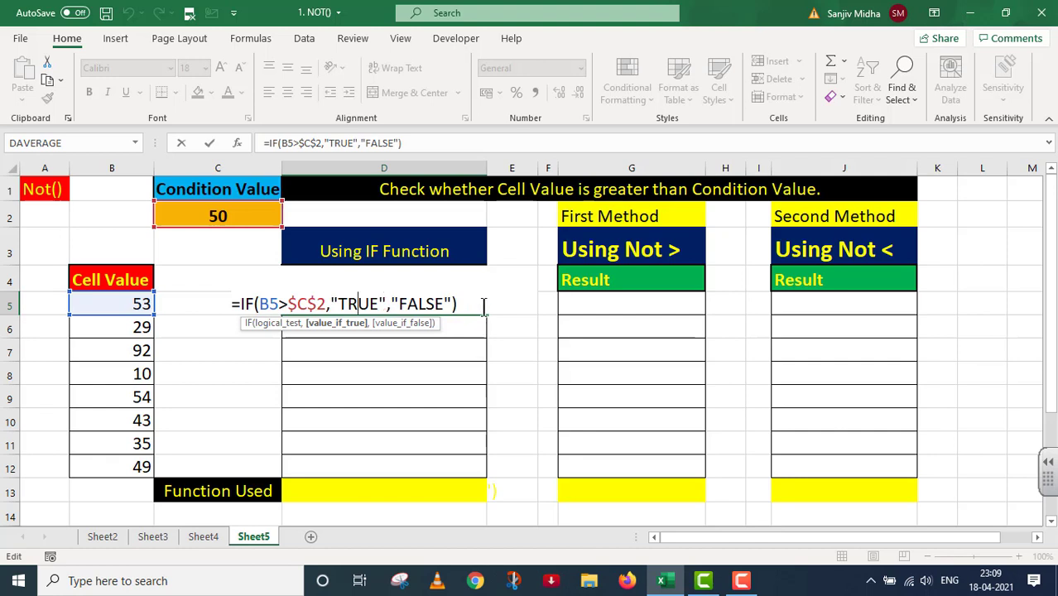
pyautogui.press('Return')
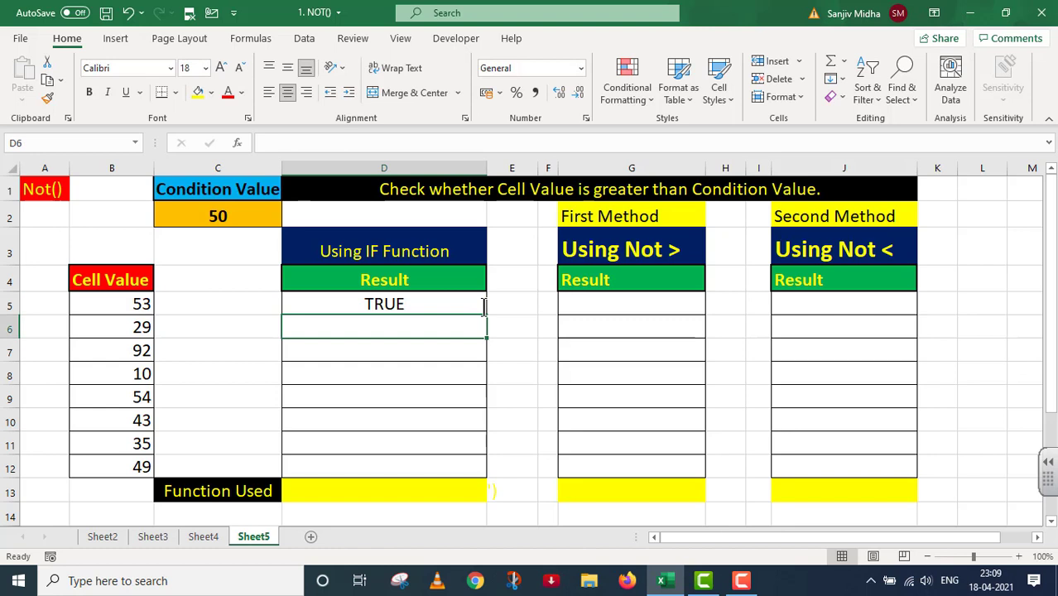
pyautogui.click(412, 302)
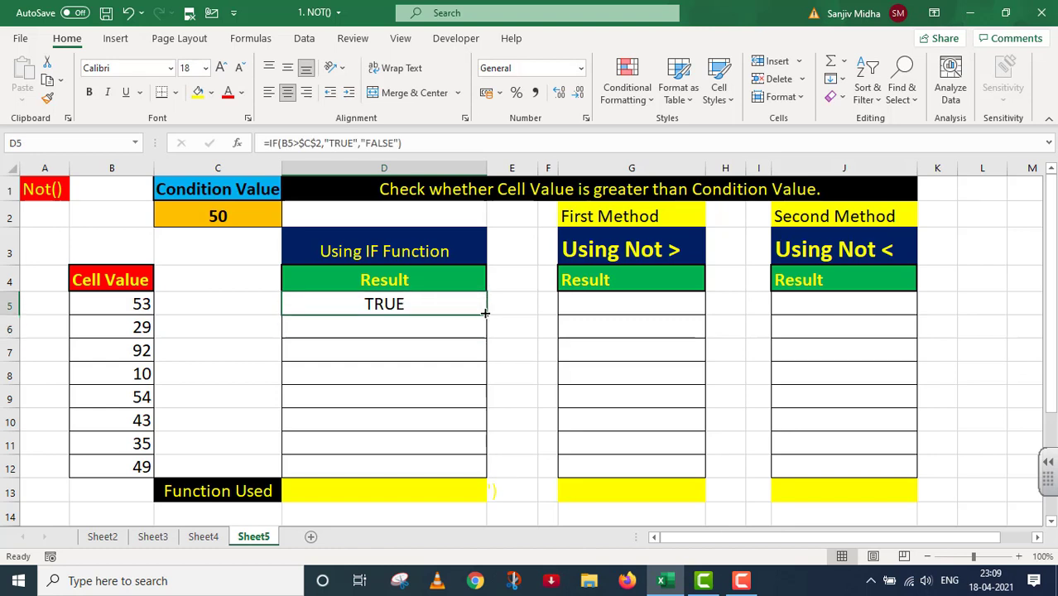
pyautogui.moveTo(486, 313); pyautogui.dragTo(487, 338)
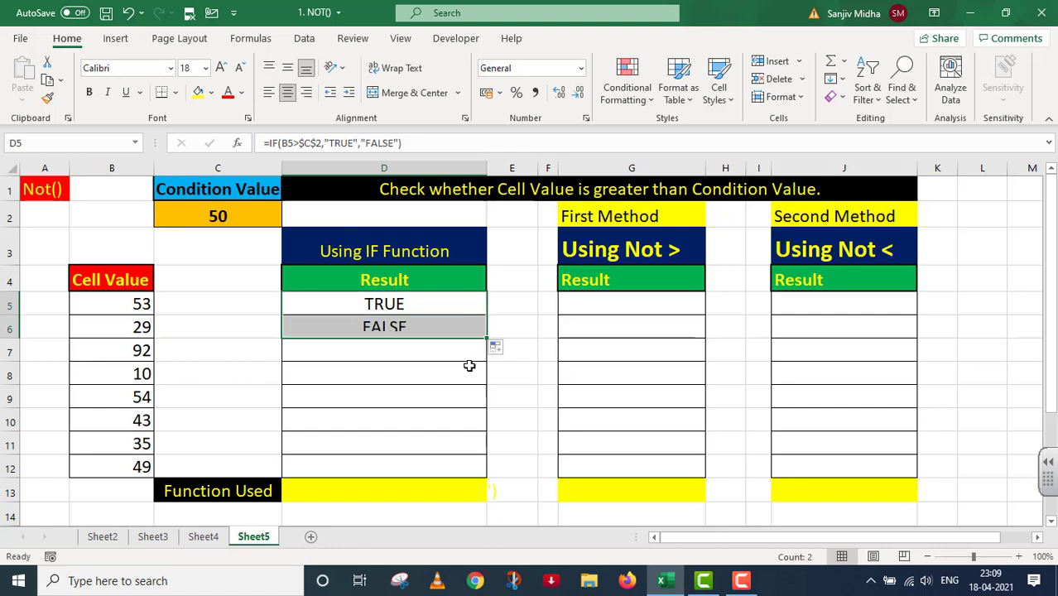
# - Check the copied formula in D6, and fill the IF formulas from D5:D6 down to D12
pyautogui.click(429, 323)
pyautogui.doubleClick(429, 327)
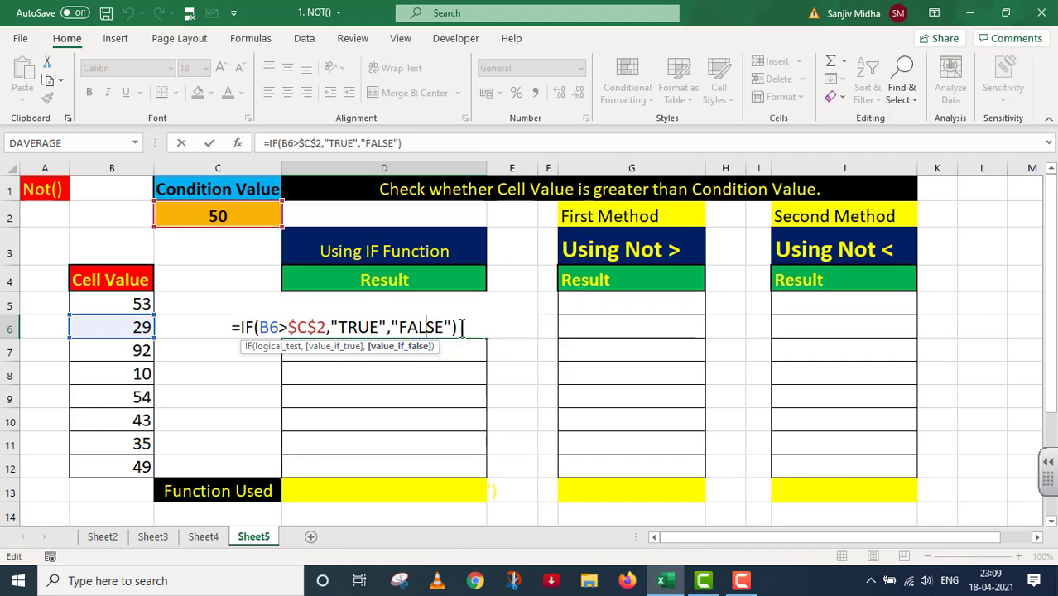
pyautogui.press('Return')
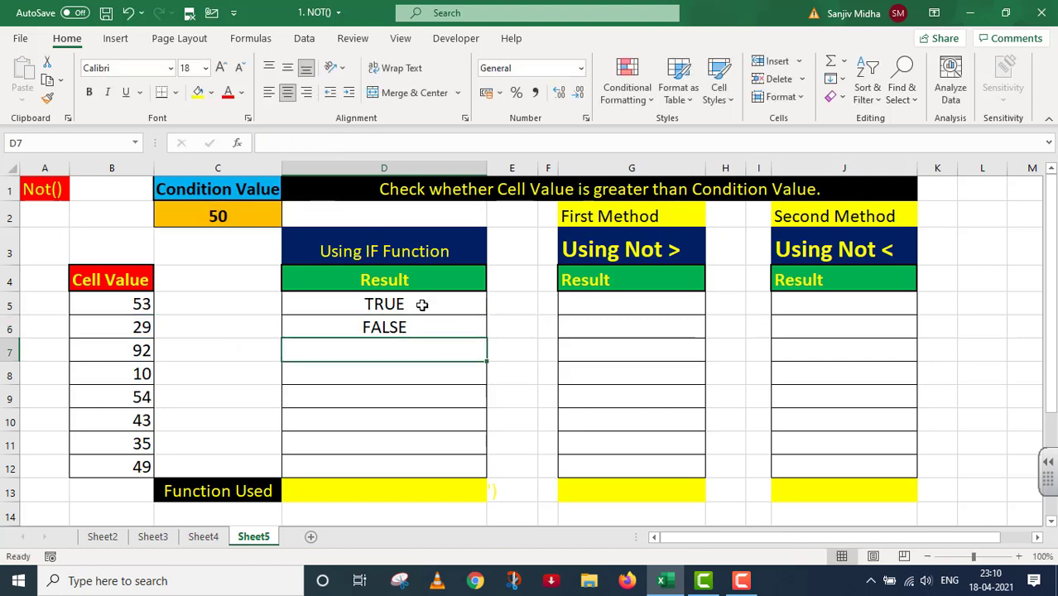
pyautogui.moveTo(421, 305); pyautogui.dragTo(425, 326)
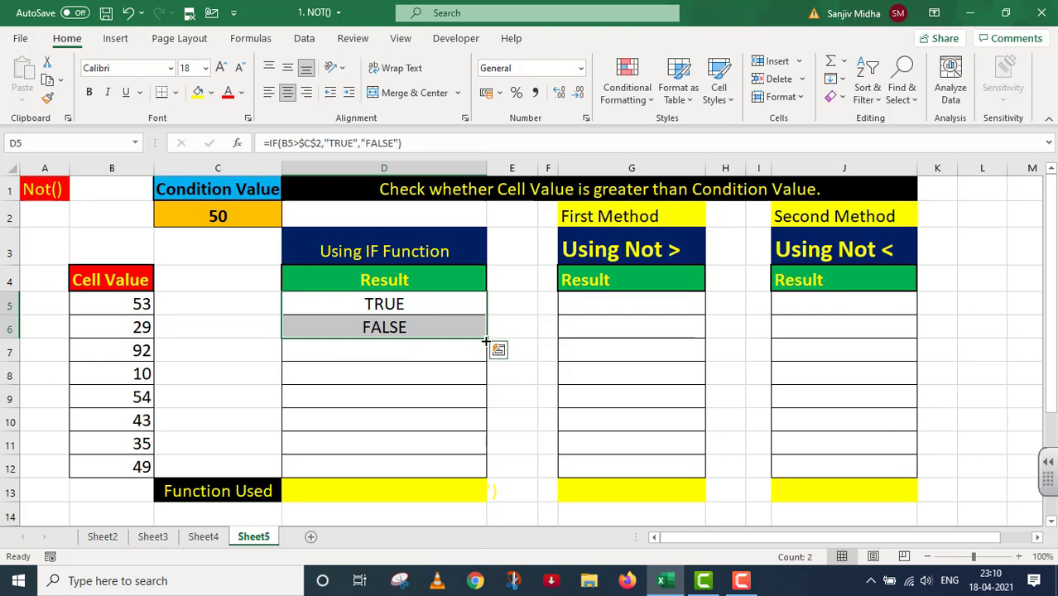
pyautogui.moveTo(487, 339); pyautogui.dragTo(484, 475)
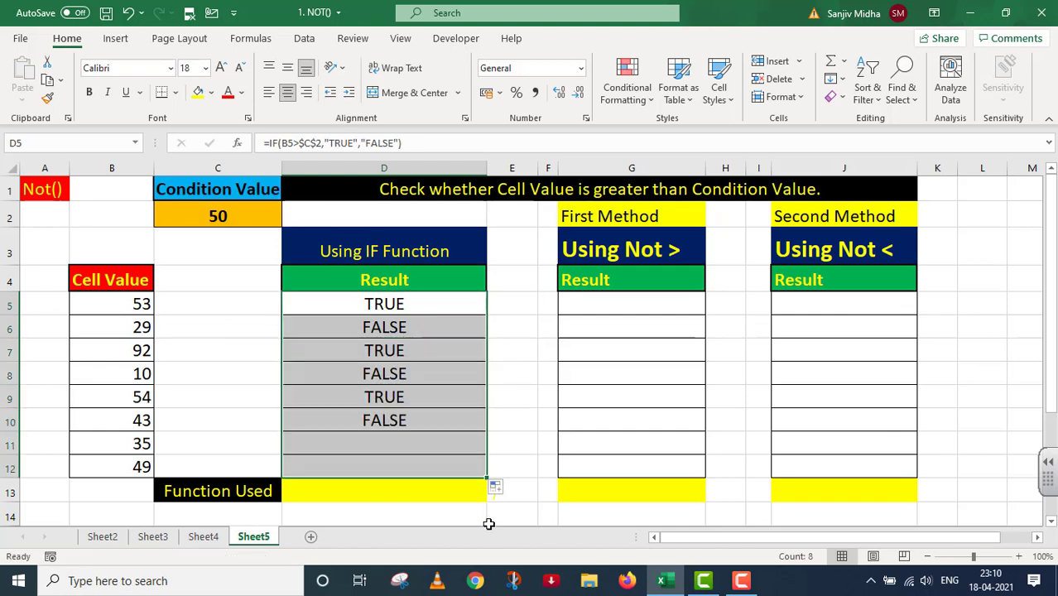
# - Set the font color of the Function Used cell D13 to Automatic to reveal the IF formula text
pyautogui.click(362, 494)
pyautogui.click(241, 92)
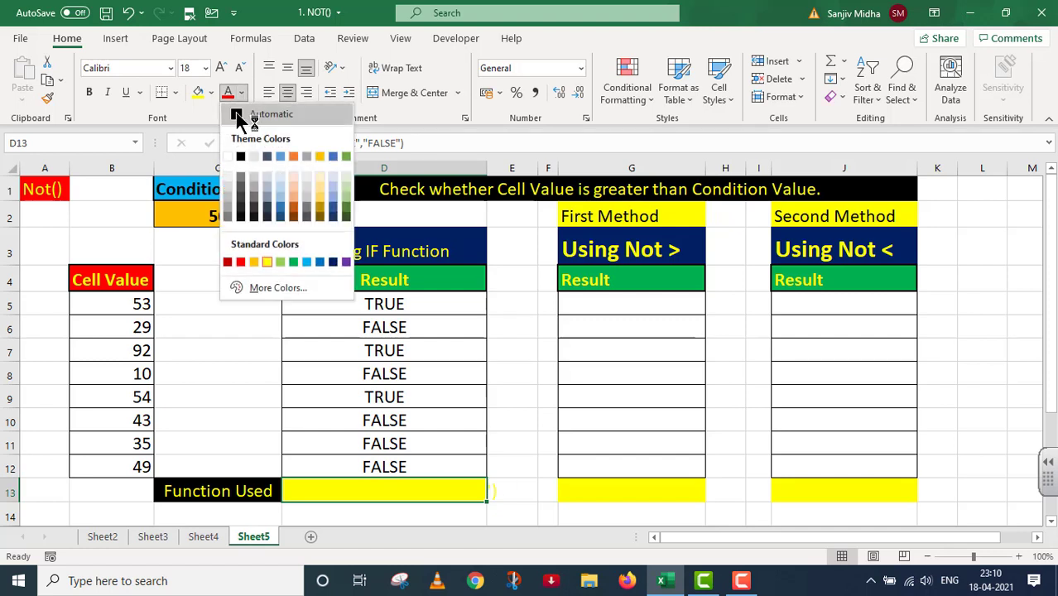
pyautogui.click(249, 109)
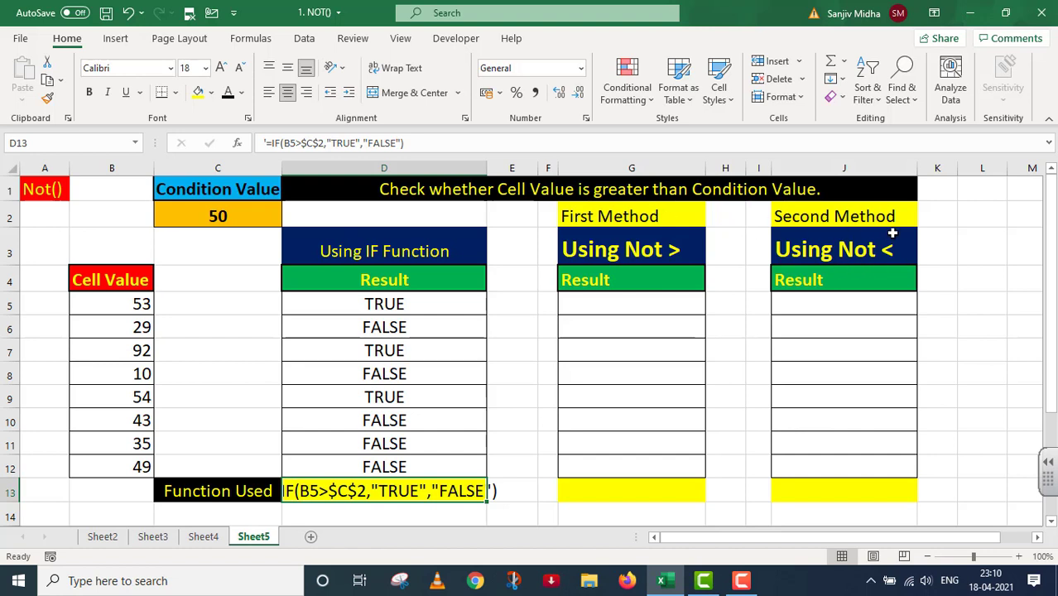
# - Enter the formula =NOT(B5>$C$2) in G5 as the first result of the Using Not > column
pyautogui.doubleClick(593, 304)
pyautogui.write('=')
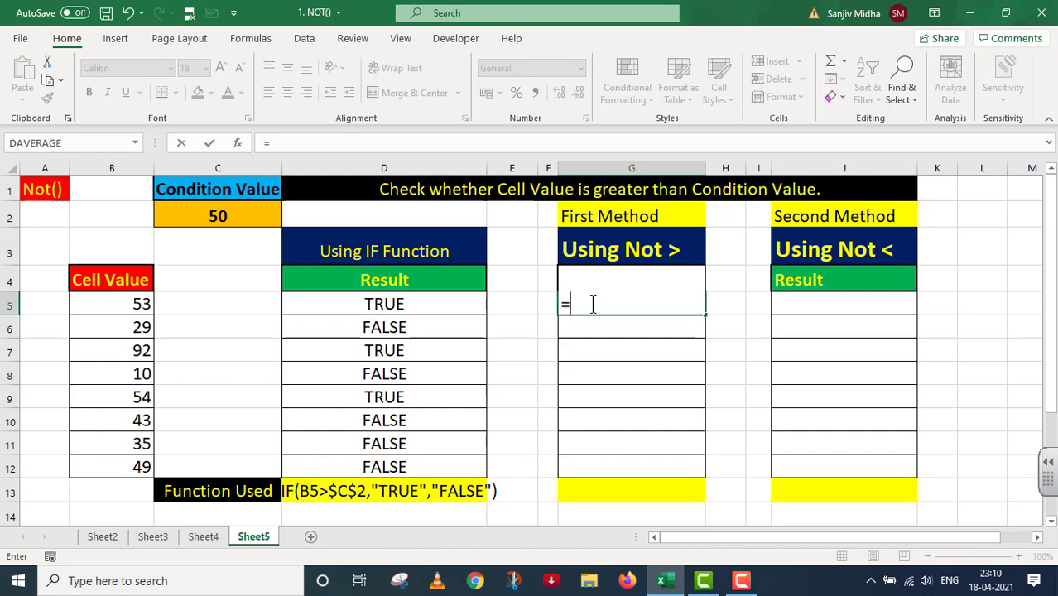
pyautogui.write('NO')
pyautogui.write('T(')
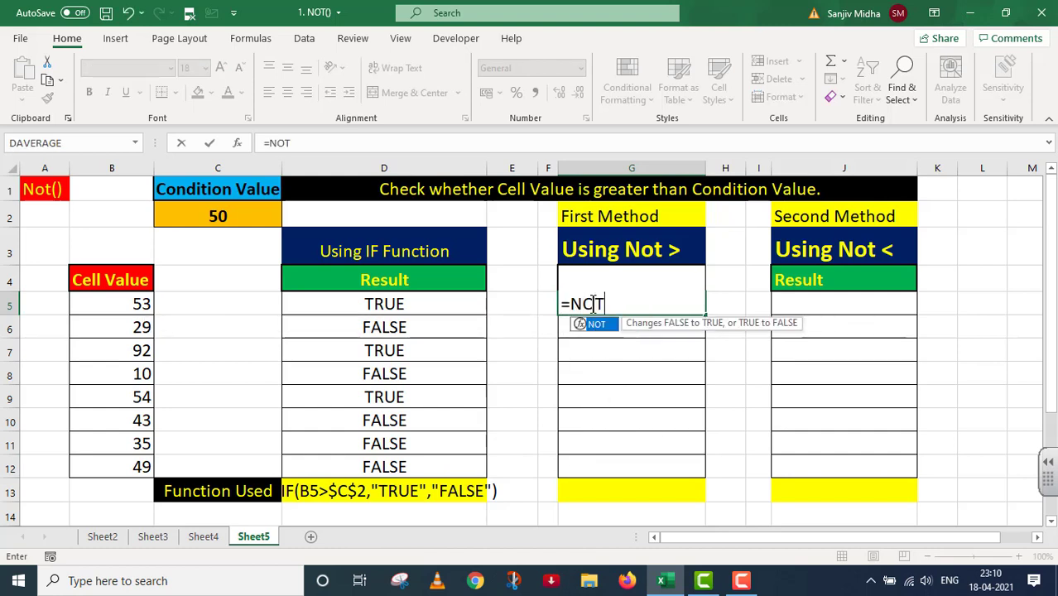
pyautogui.click(141, 304)
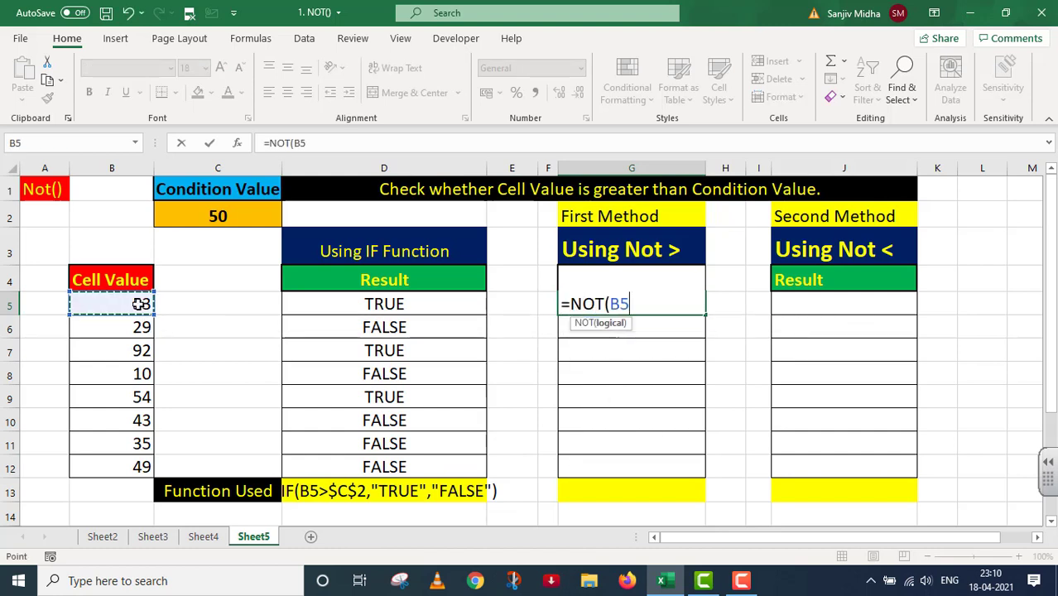
pyautogui.write('>')
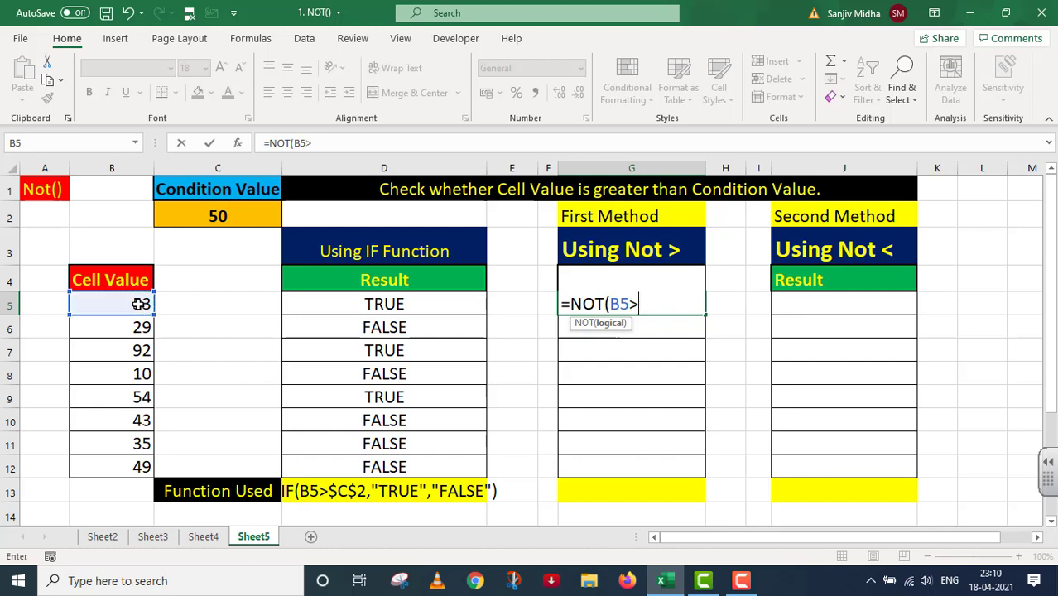
pyautogui.click(221, 216)
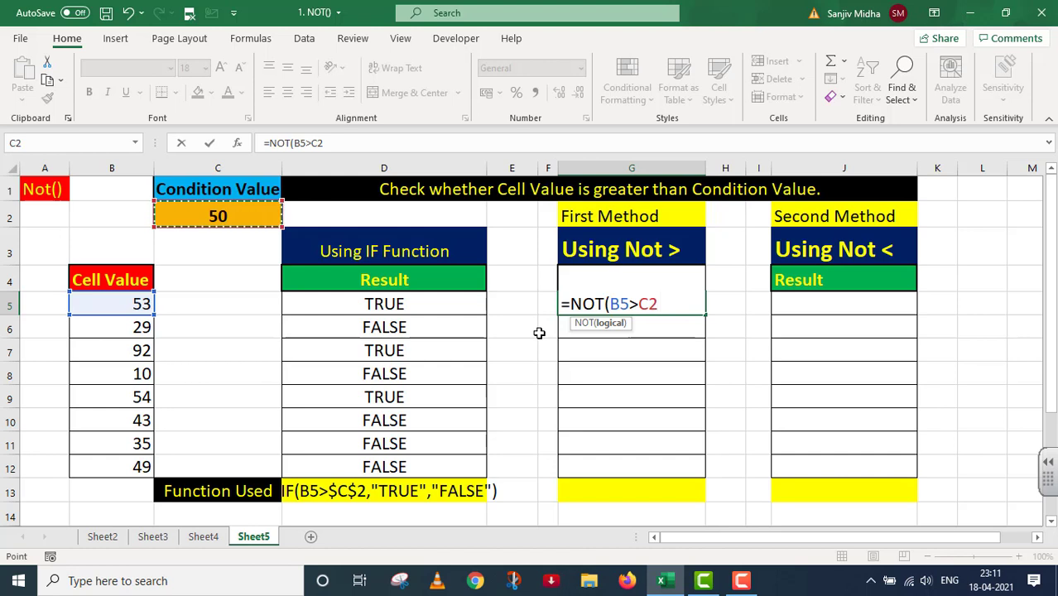
pyautogui.press('F4')
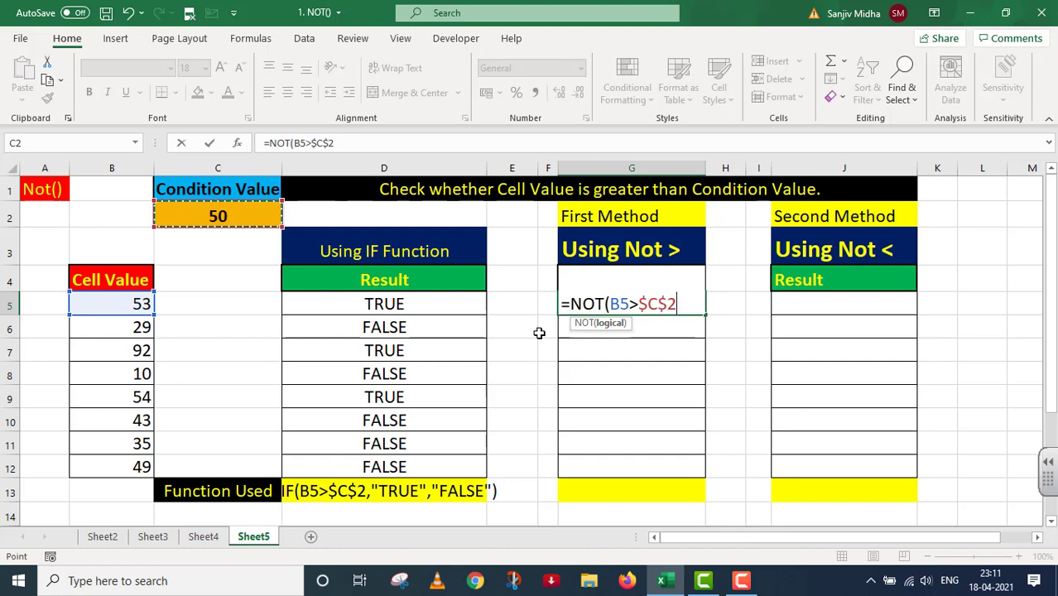
pyautogui.write(')')
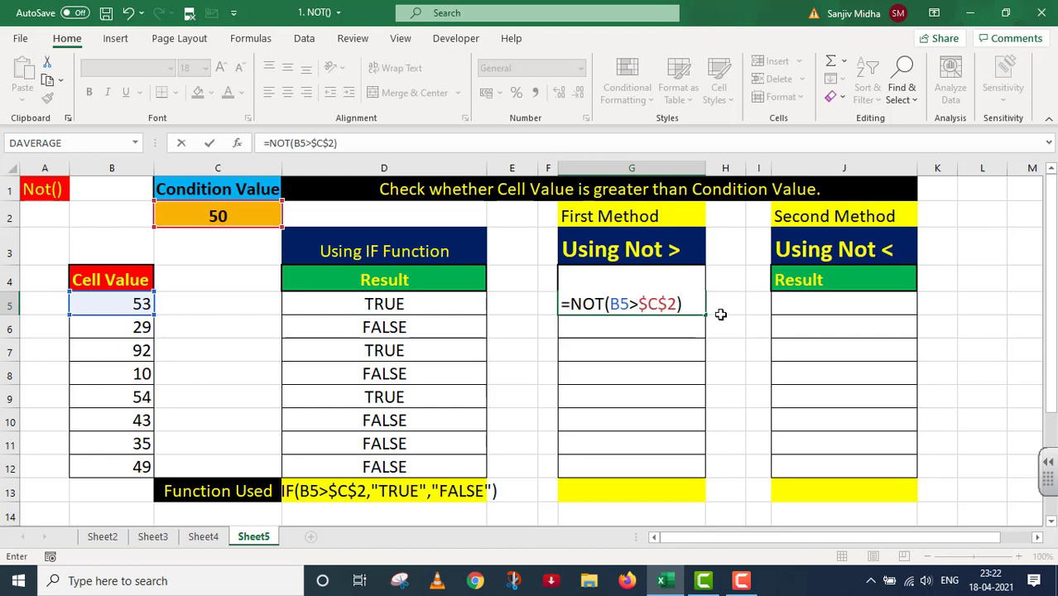
pyautogui.press('Return')
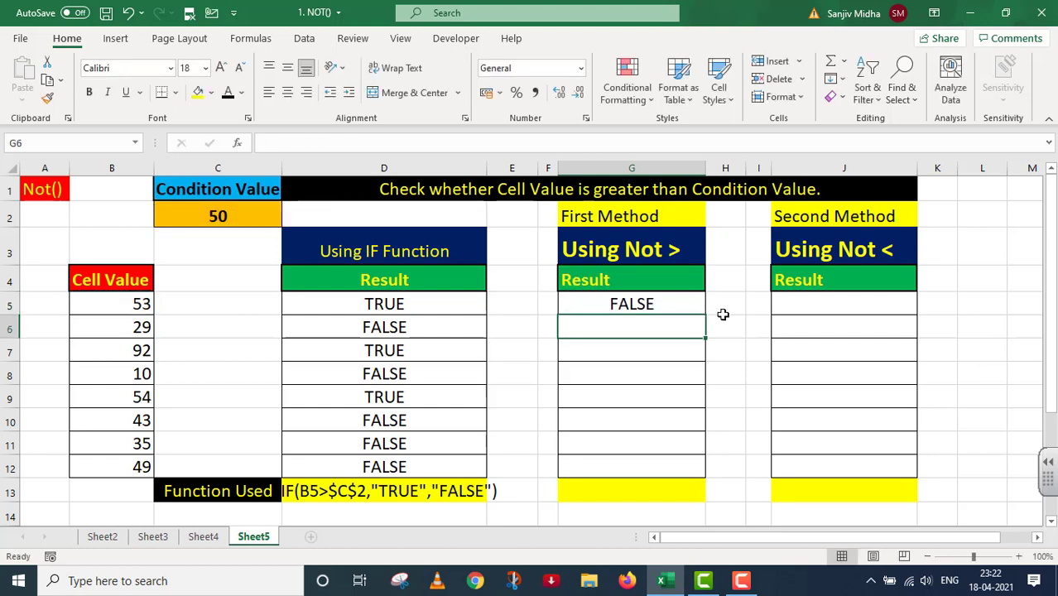
# - Copy the NOT formula from G5 down to G6 and check the copied formula's references
pyautogui.click(672, 304)
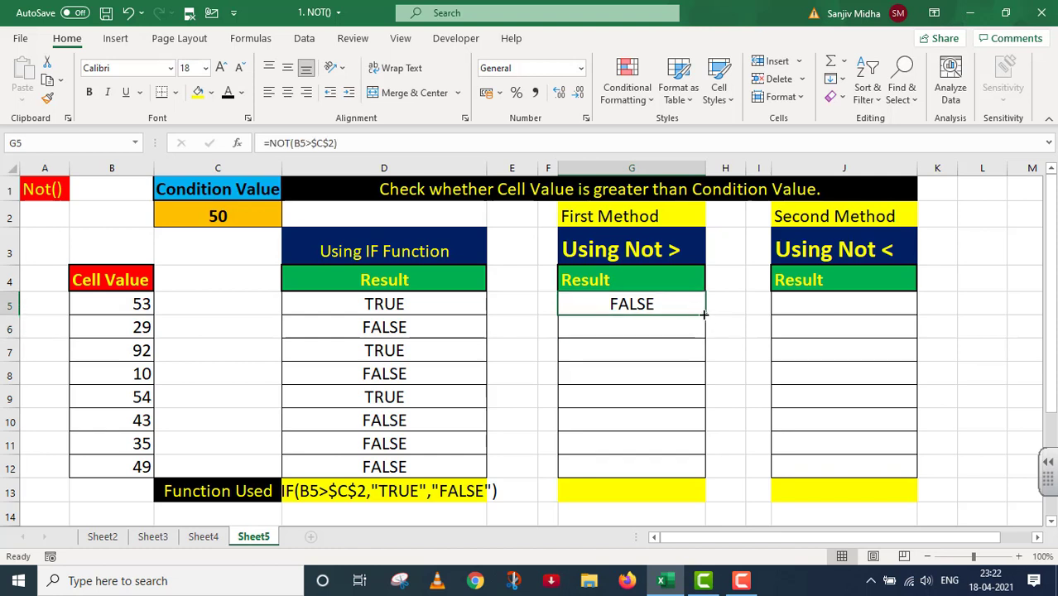
pyautogui.moveTo(704, 313); pyautogui.dragTo(710, 361)
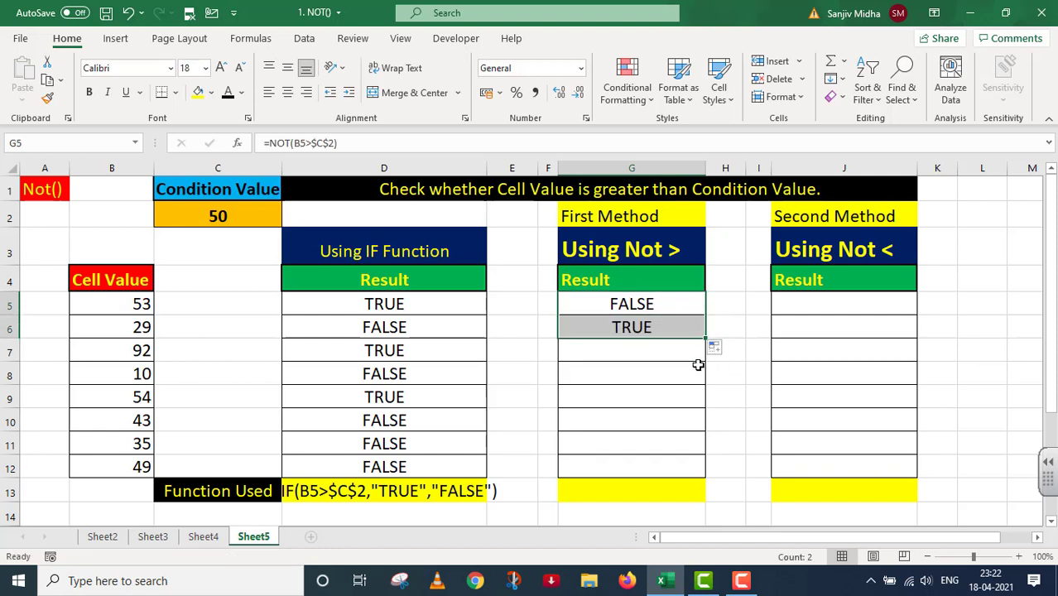
pyautogui.doubleClick(661, 325)
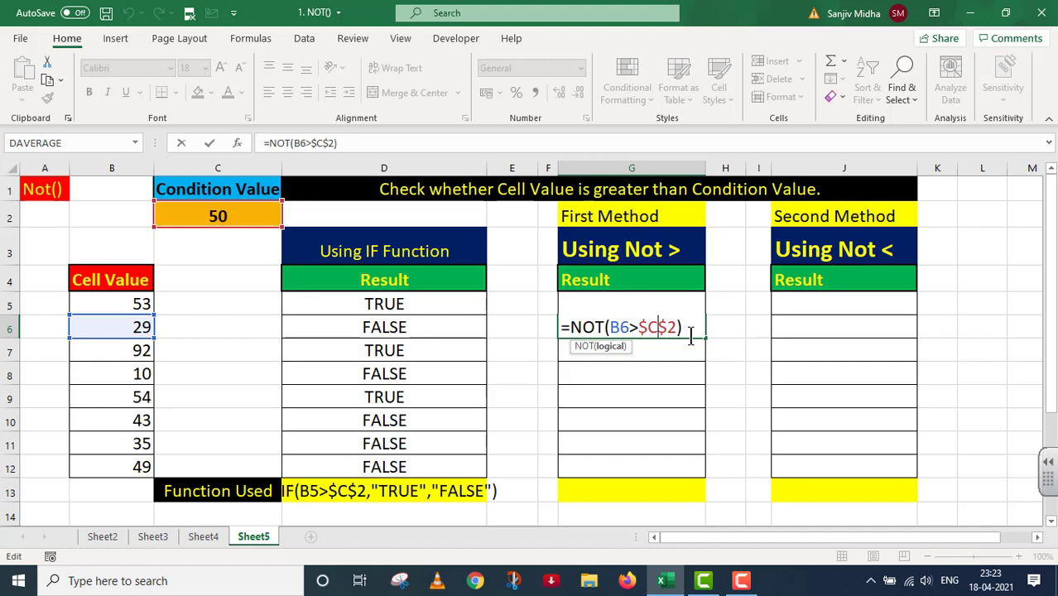
pyautogui.press('Return')
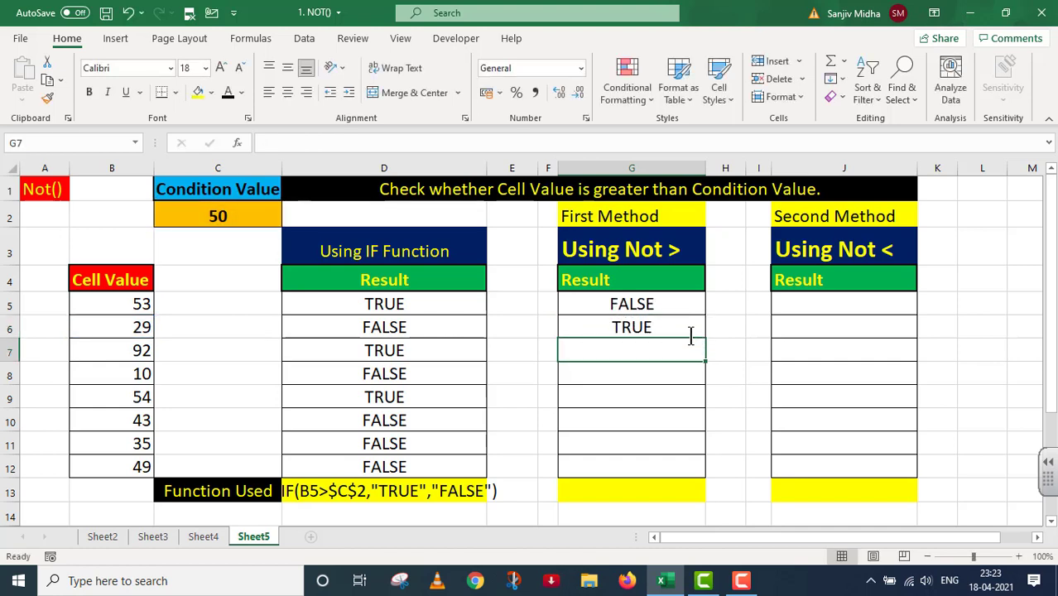
pyautogui.click(680, 325)
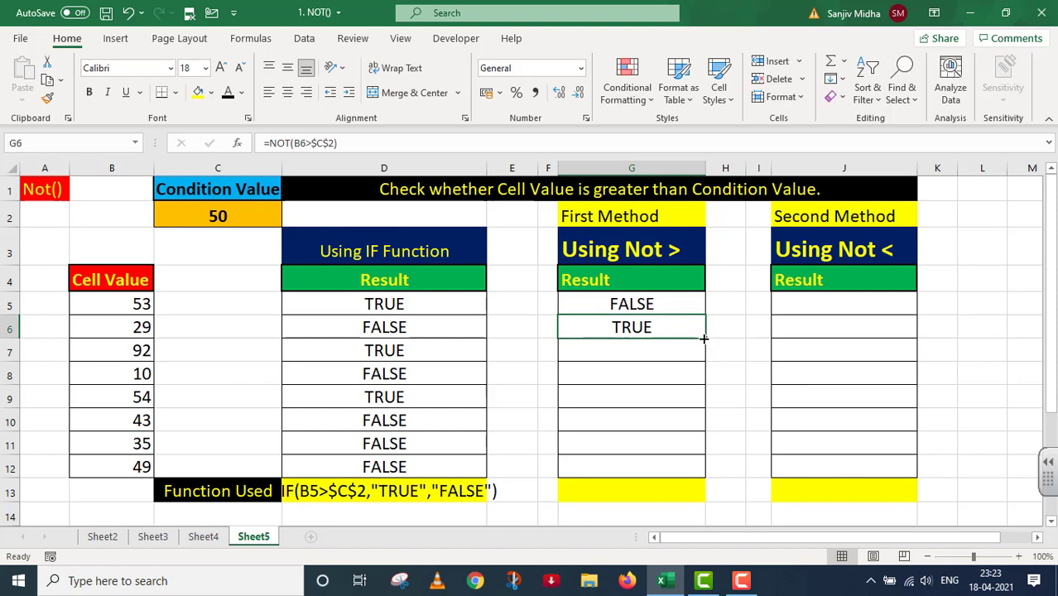
# - Fill the NOT formula from G6 down to G12, and apply the Automatic font color to G13 to reveal its formula text
pyautogui.moveTo(707, 337); pyautogui.dragTo(716, 476)
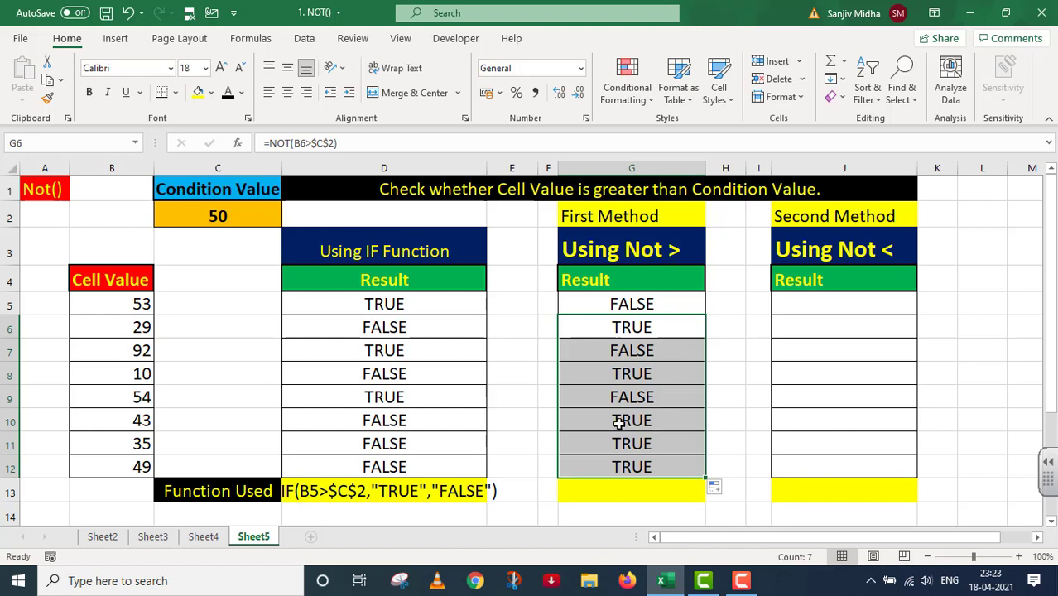
pyautogui.click(613, 492)
pyautogui.click(228, 94)
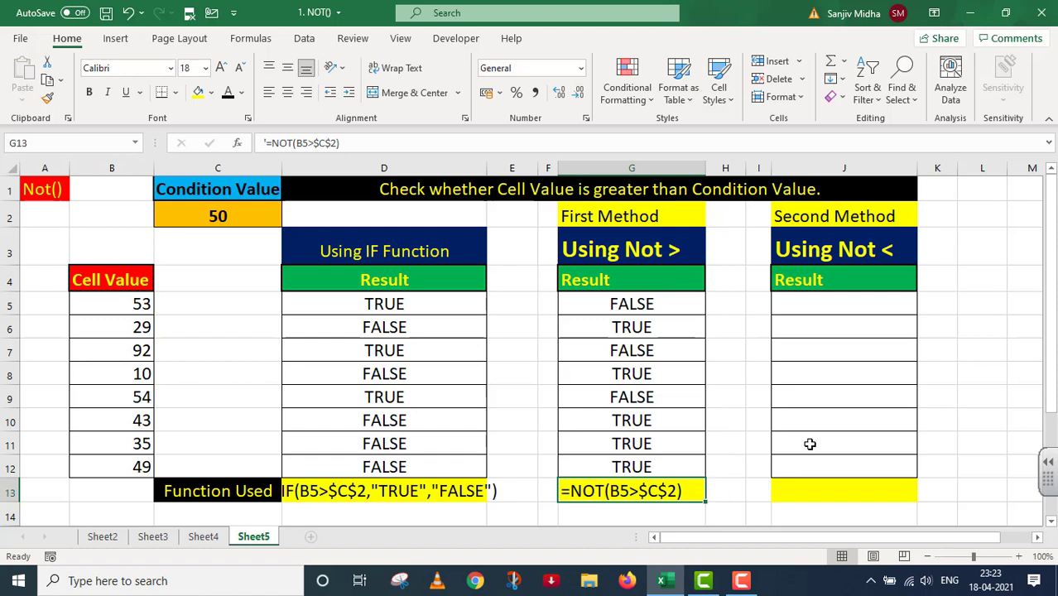
# - Enter the formula =NOT(B5<$C$2) in J5 as the first result of the Using Not < column
pyautogui.click(808, 303)
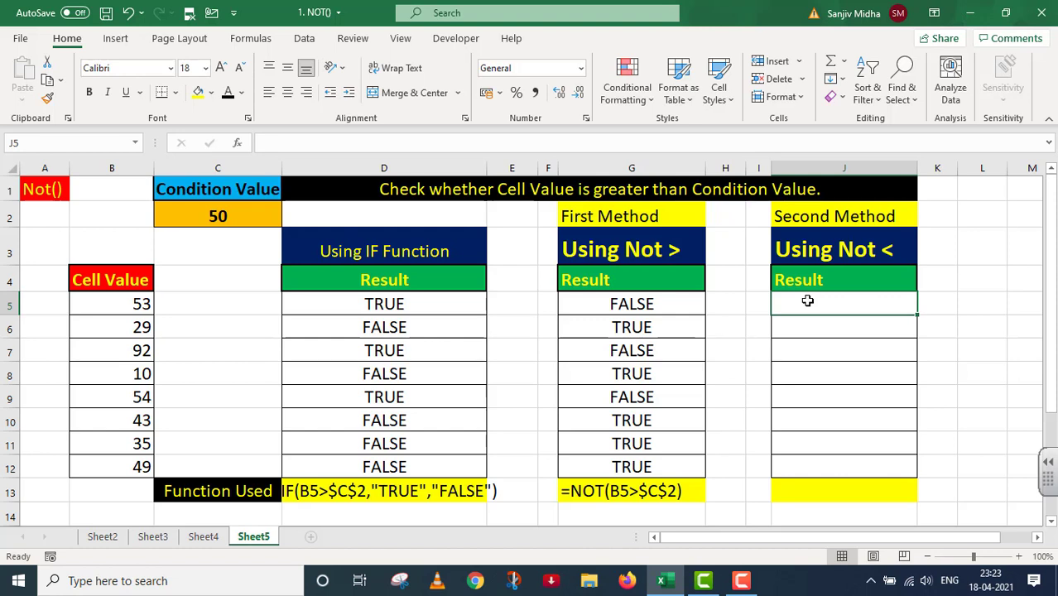
pyautogui.write('=')
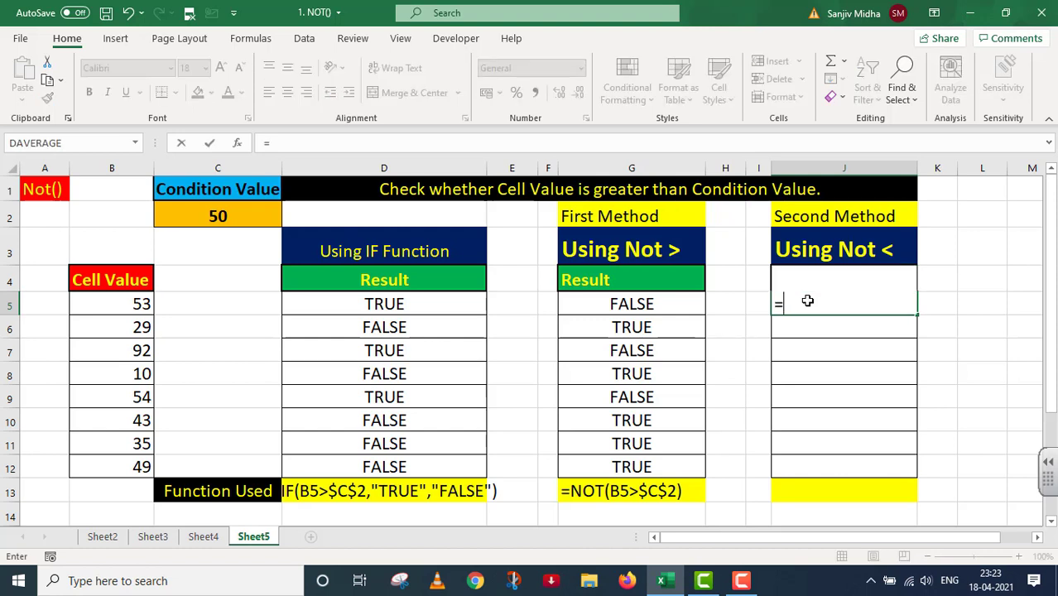
pyautogui.write('NOT(')
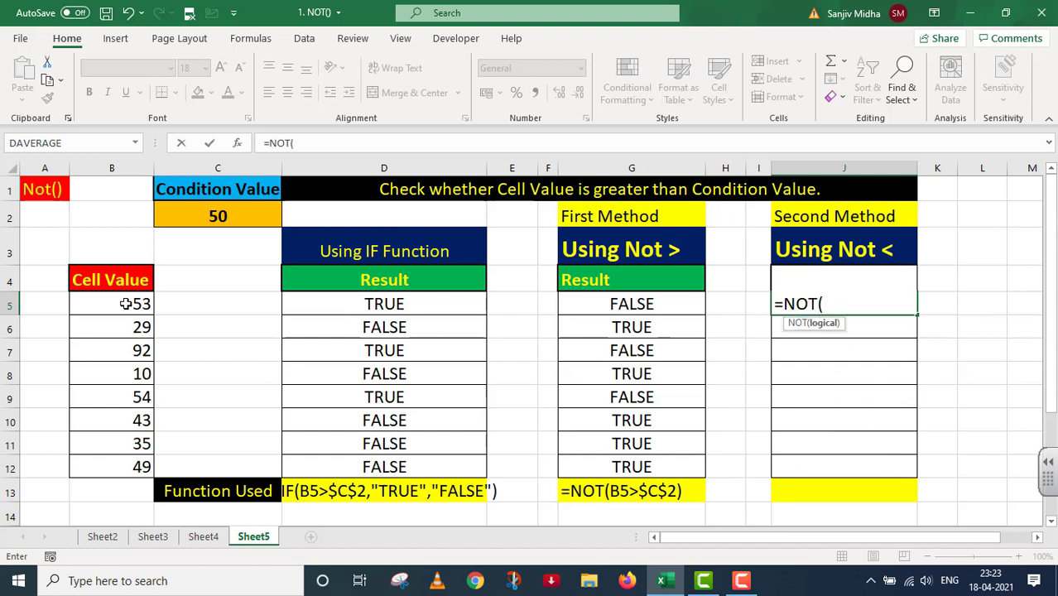
pyautogui.click(126, 304)
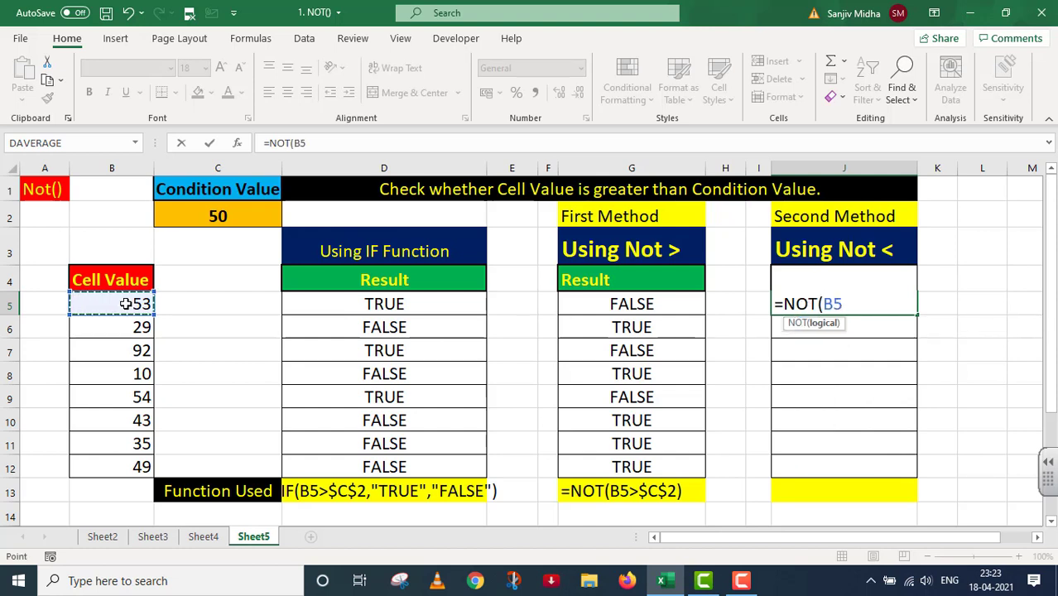
pyautogui.write('<')
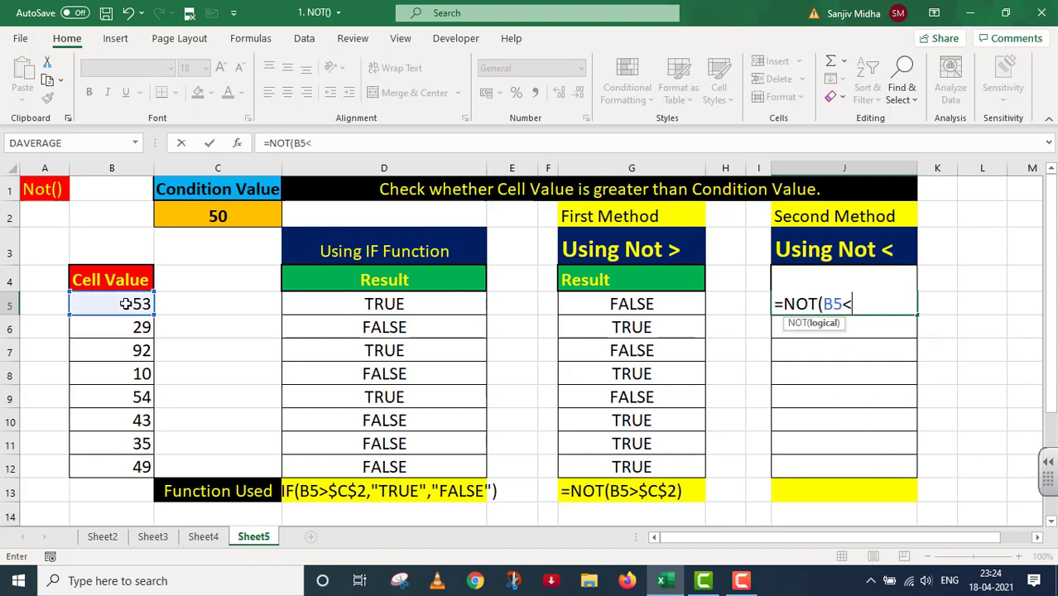
pyautogui.click(214, 218)
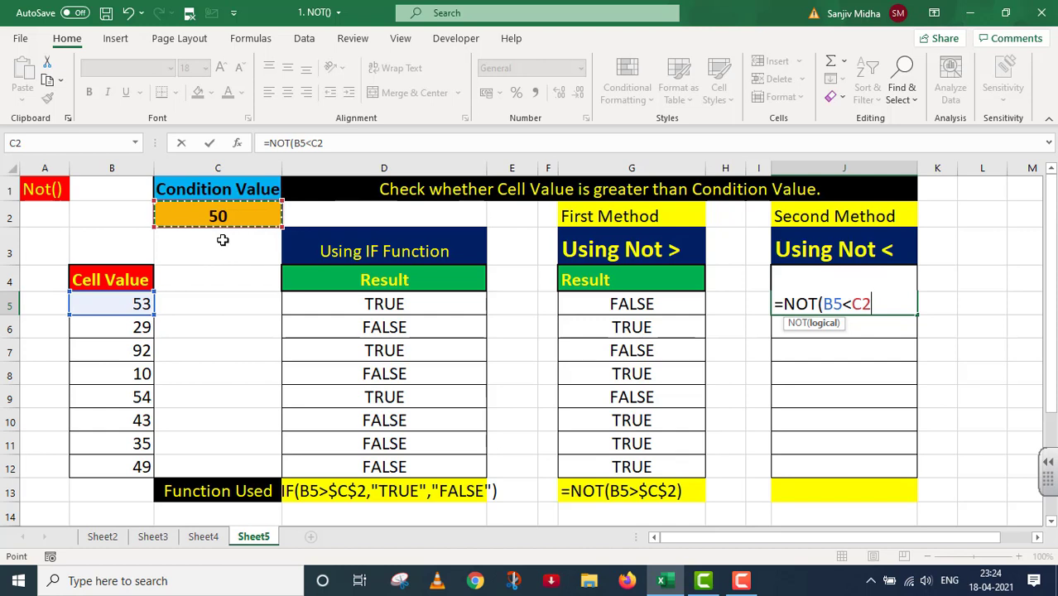
pyautogui.press('F4')
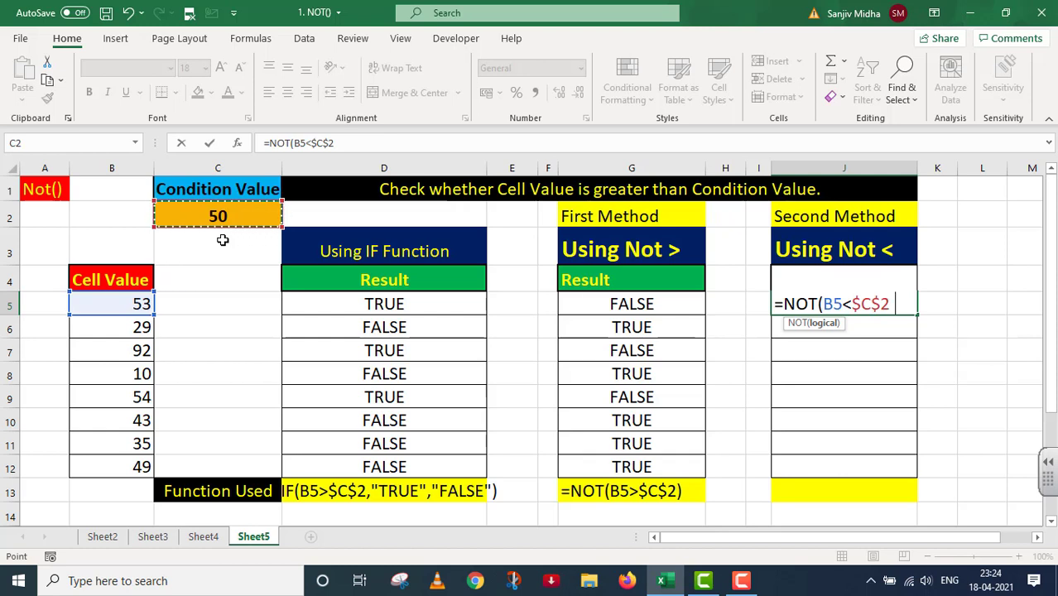
pyautogui.write(')')
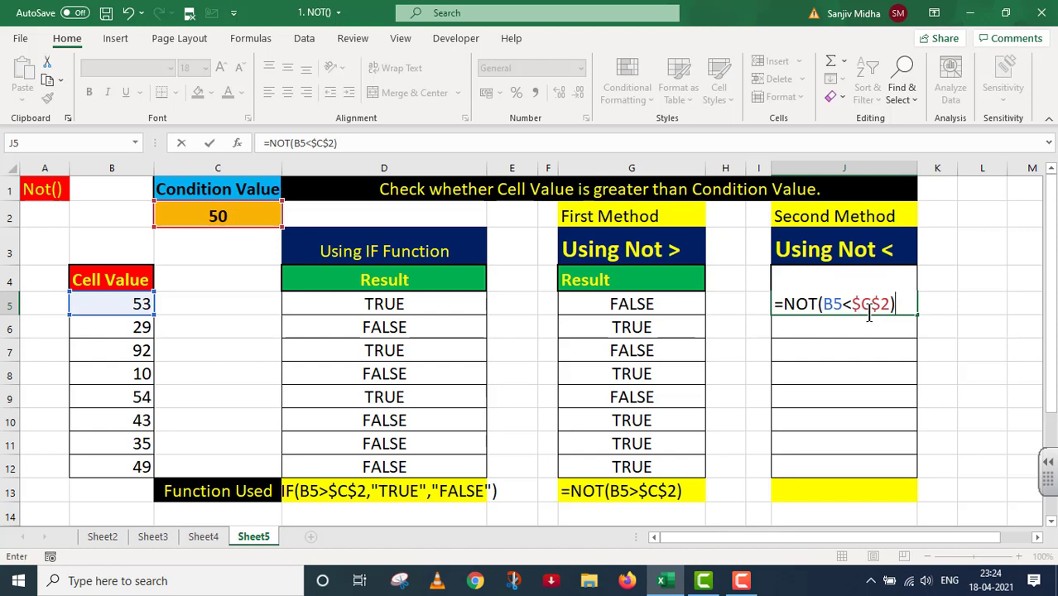
pyautogui.press('Return')
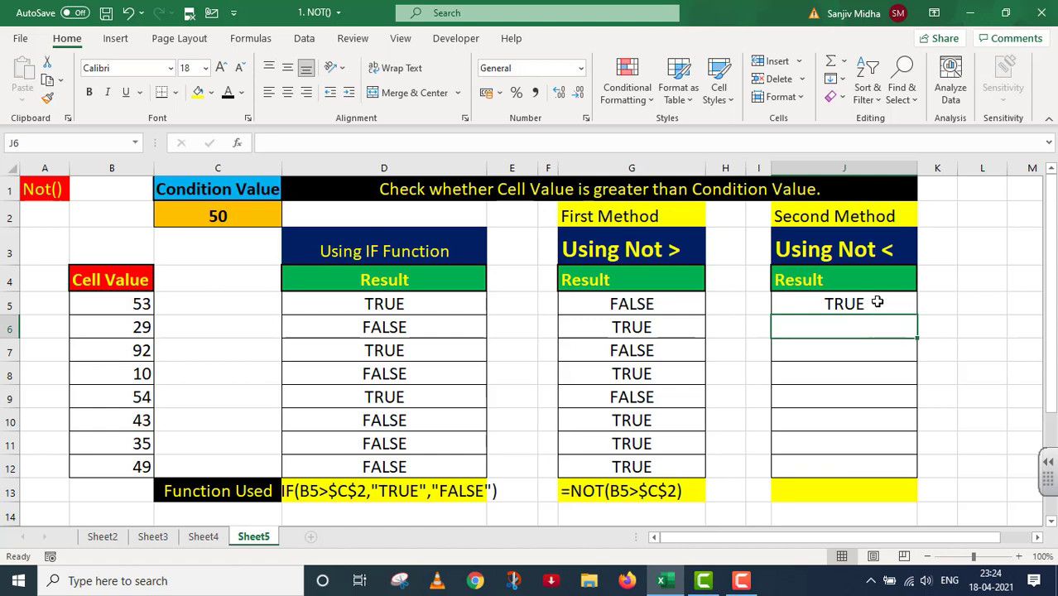
# - Fill the NOT formula from J5 down to J12 in the Using Not < column
pyautogui.click(877, 303)
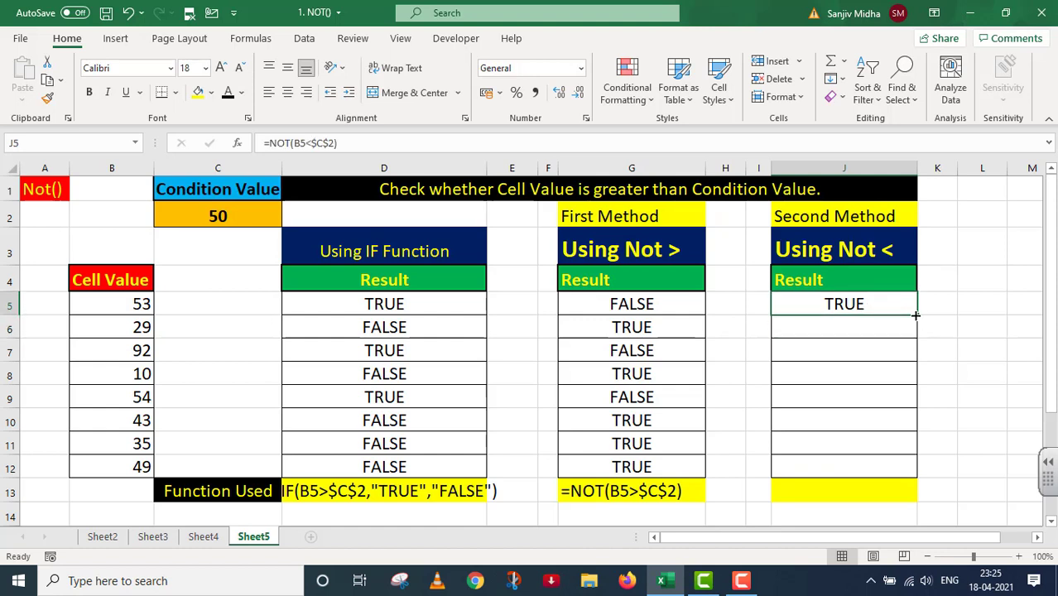
pyautogui.moveTo(917, 327); pyautogui.dragTo(919, 477)
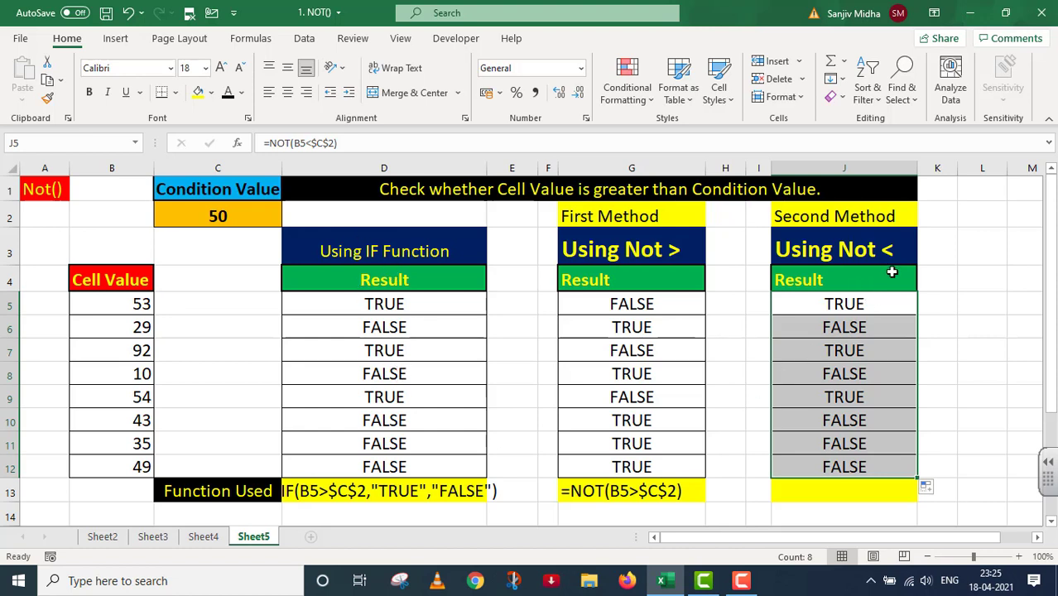
pyautogui.click(934, 421)
# - Check the copied formula's references in J12, and apply the Automatic font color to J13 to reveal its formula text
pyautogui.doubleClick(840, 468)
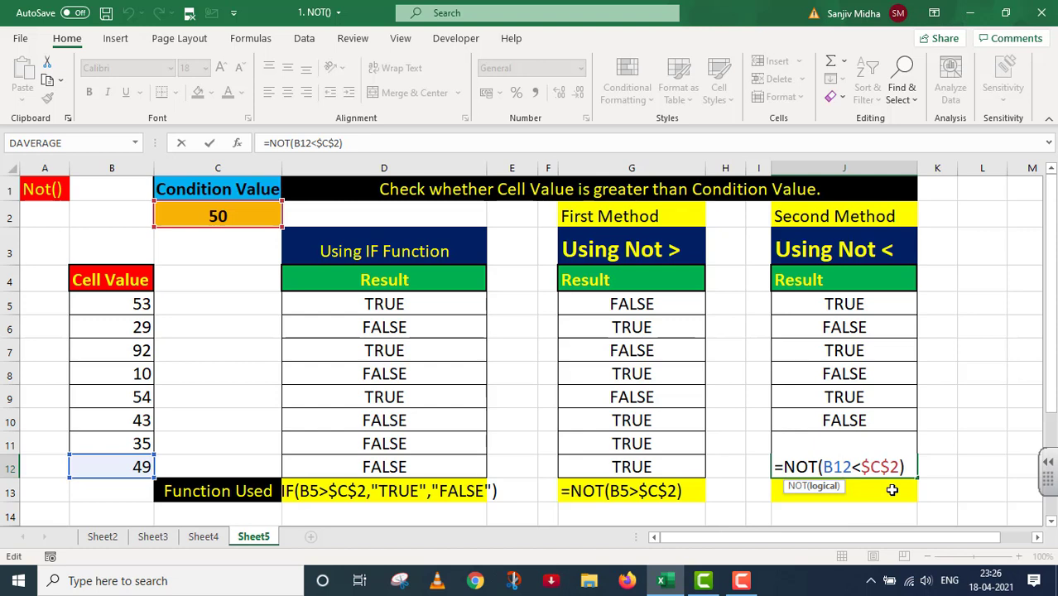
pyautogui.press('Return')
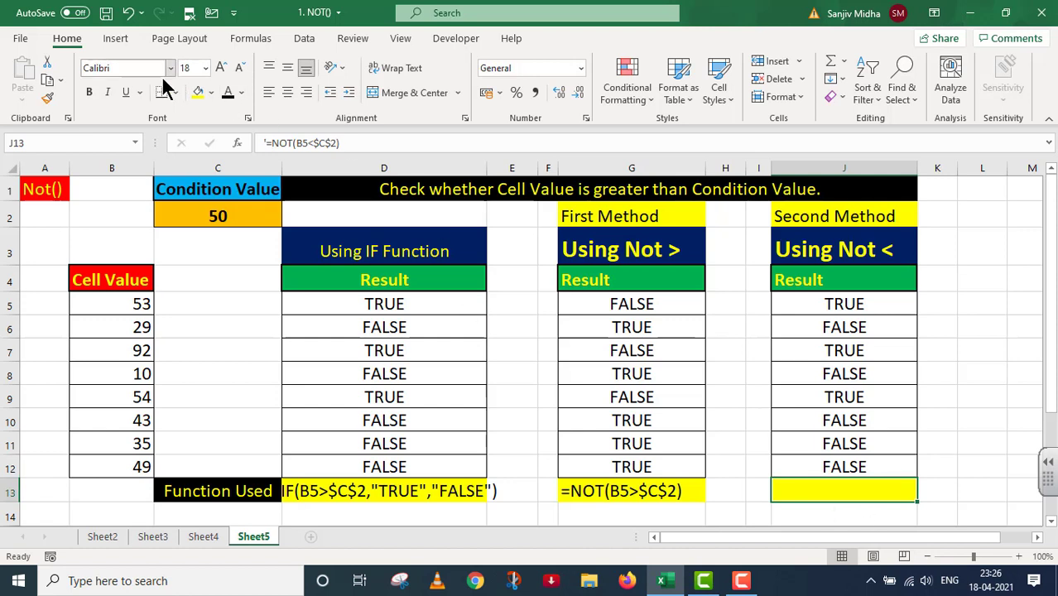
pyautogui.click(228, 92)
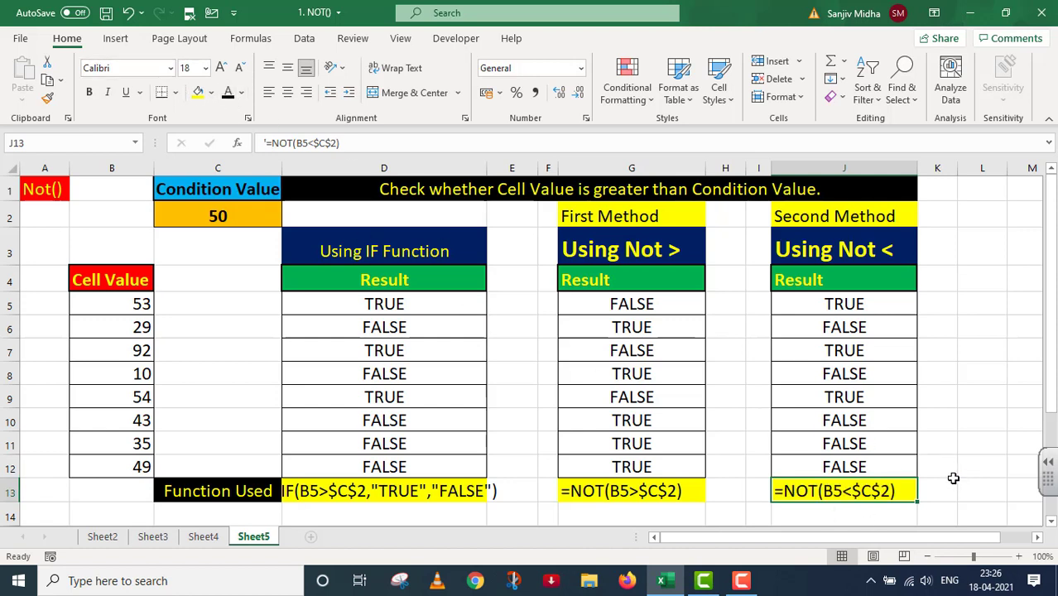